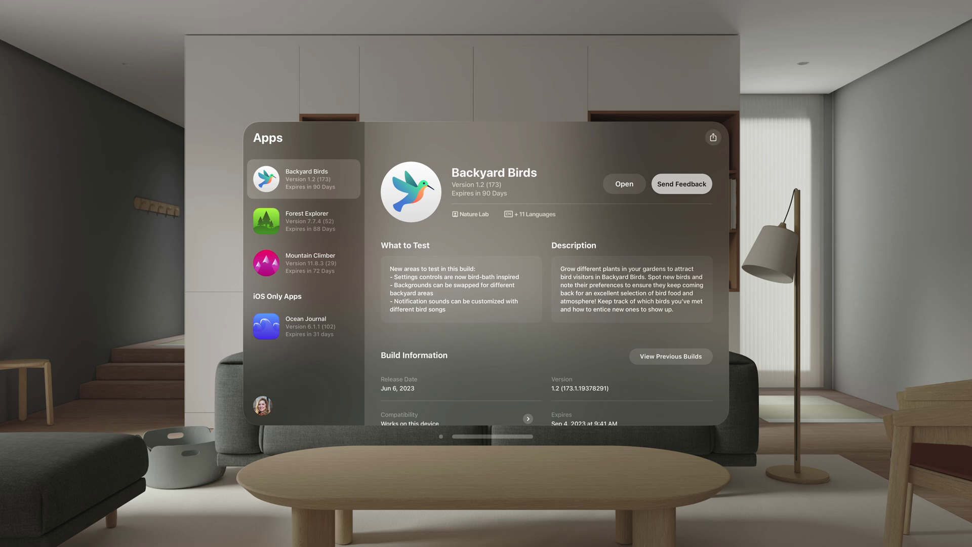
Open Mountain Climber from the TestFlight sidebar to see its beta build page
{"action": "left_click", "coordinate": [304, 263]}
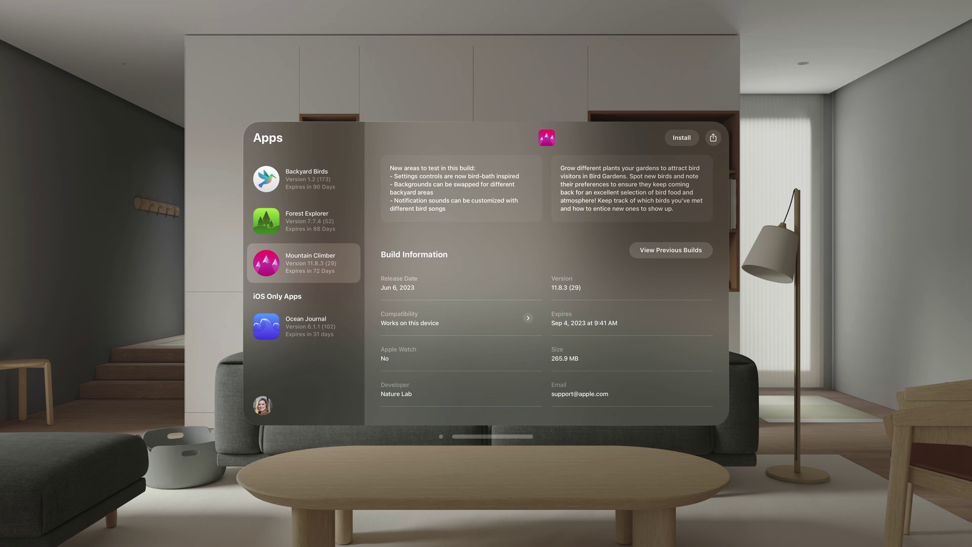
{"action": "scroll", "coordinate": [547, 288], "scroll_direction": "down", "scroll_amount": 5}
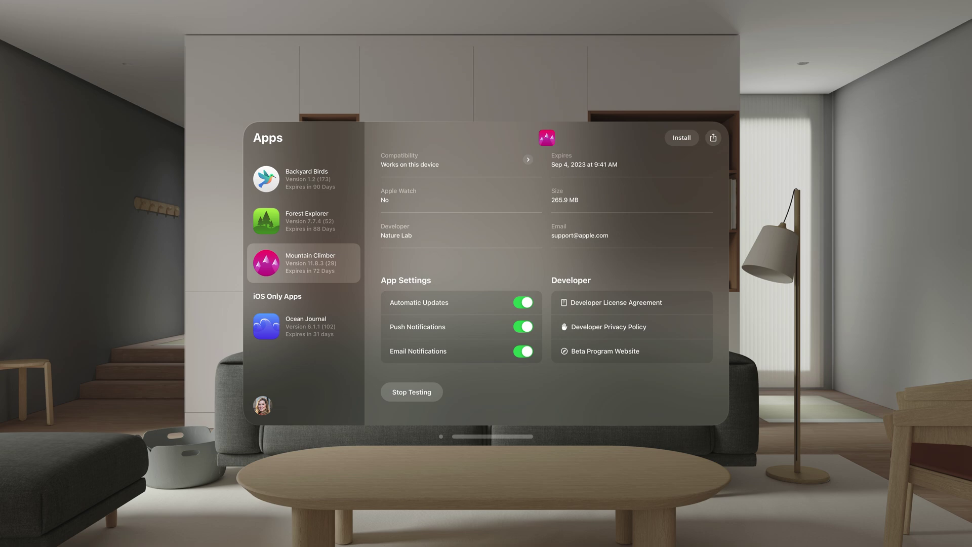